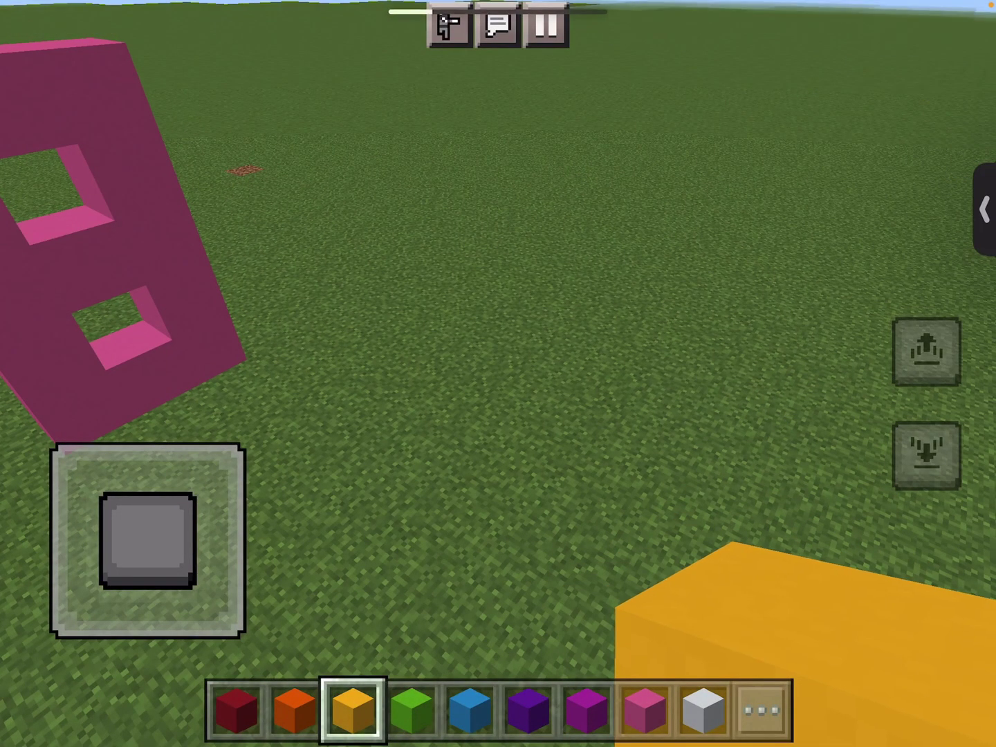
Look up toward the horizon and walk over to stand before the painted number pillars.
{"action": "left_click_drag", "start_coordinate": [934, 292], "coordinate": [885, 345]}
{"action": "left_click_drag", "start_coordinate": [148, 541], "coordinate": [162, 442]}
{"action": "mouse_move", "coordinate": [922, 339]}
{"action": "left_mouse_down"}
{"action": "mouse_move", "coordinate": [967, 356]}
{"action": "mouse_move", "coordinate": [772, 376]}
{"action": "mouse_move", "coordinate": [778, 392]}
{"action": "mouse_move", "coordinate": [665, 396]}
{"action": "left_mouse_up"}
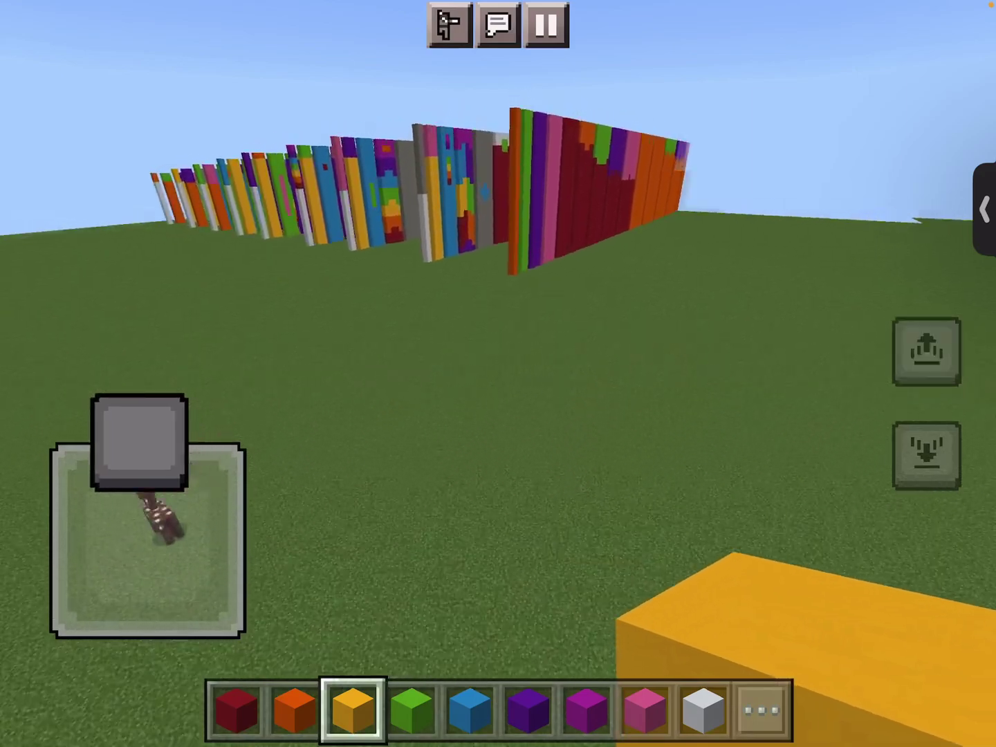
{"action": "mouse_move", "coordinate": [164, 518]}
{"action": "left_mouse_down"}
{"action": "mouse_move", "coordinate": [49, 644]}
{"action": "mouse_move", "coordinate": [249, 415]}
{"action": "mouse_move", "coordinate": [334, 394]}
{"action": "mouse_move", "coordinate": [256, 544]}
{"action": "mouse_move", "coordinate": [140, 441]}
{"action": "left_mouse_up"}
{"action": "left_click_drag", "start_coordinate": [794, 455], "coordinate": [679, 458]}
{"action": "left_click_drag", "start_coordinate": [148, 540], "coordinate": [100, 451]}
{"action": "left_click_drag", "start_coordinate": [678, 459], "coordinate": [684, 524]}
{"action": "mouse_move", "coordinate": [148, 540]}
{"action": "left_mouse_down"}
{"action": "mouse_move", "coordinate": [166, 615]}
{"action": "mouse_move", "coordinate": [195, 569]}
{"action": "left_mouse_up"}
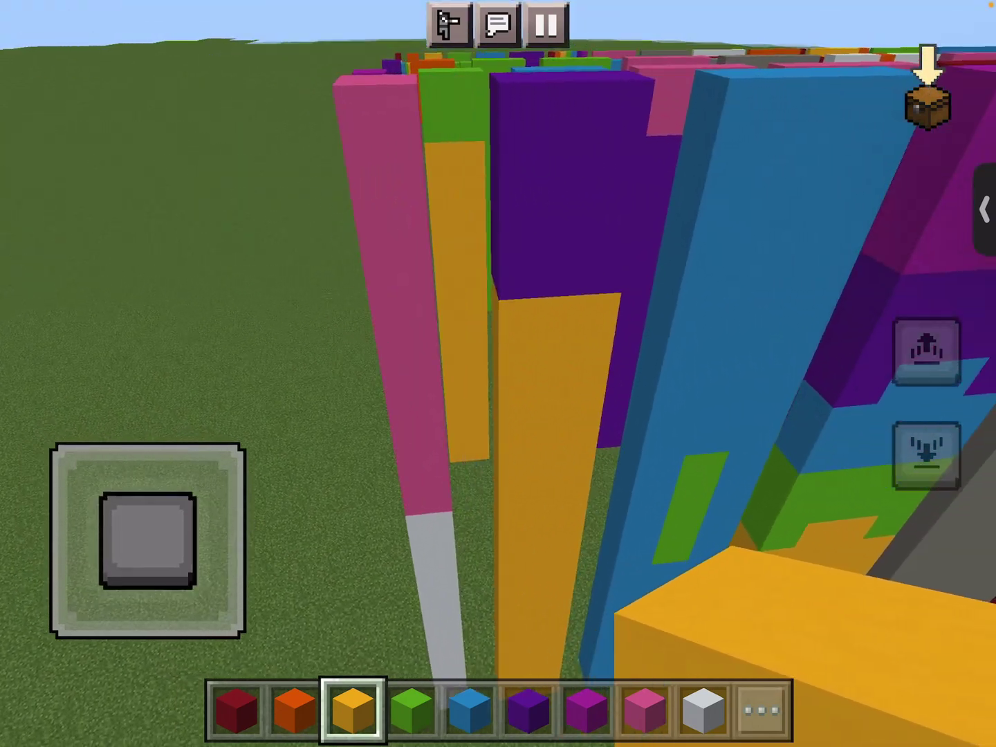
{"action": "mouse_move", "coordinate": [148, 540]}
{"action": "left_mouse_down"}
{"action": "mouse_move", "coordinate": [233, 533]}
{"action": "mouse_move", "coordinate": [215, 534]}
{"action": "left_mouse_up"}
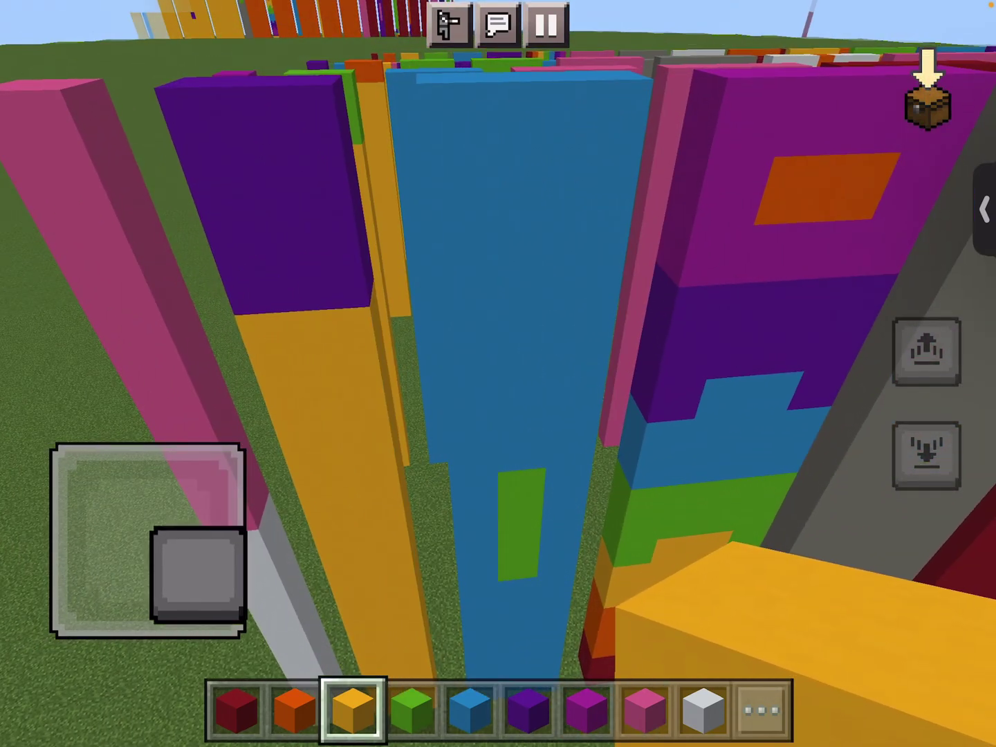
Strafe right along the statue row past the purple, pink and grey statues.
{"action": "mouse_move", "coordinate": [197, 590]}
{"action": "left_mouse_down"}
{"action": "mouse_move", "coordinate": [216, 575]}
{"action": "mouse_move", "coordinate": [207, 472]}
{"action": "left_mouse_up"}
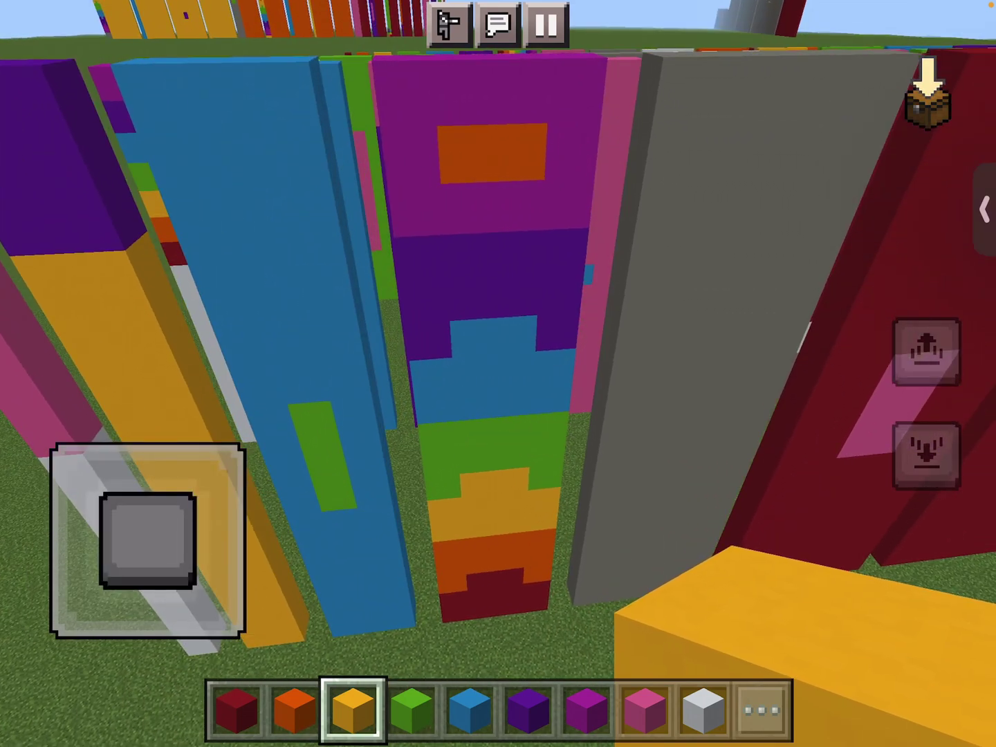
{"action": "left_click_drag", "start_coordinate": [148, 540], "coordinate": [245, 516]}
{"action": "left_click_drag", "start_coordinate": [144, 612], "coordinate": [144, 611]}
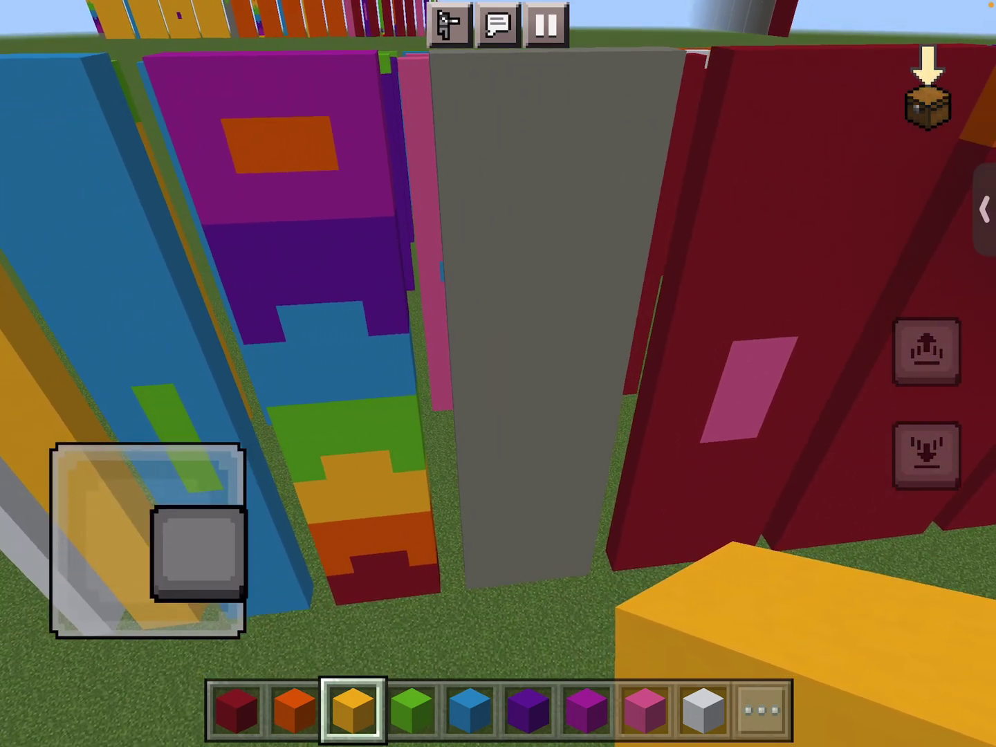
{"action": "mouse_move", "coordinate": [200, 552]}
{"action": "left_mouse_down"}
{"action": "mouse_move", "coordinate": [210, 516]}
{"action": "mouse_move", "coordinate": [200, 534]}
{"action": "mouse_move", "coordinate": [239, 533]}
{"action": "left_mouse_up"}
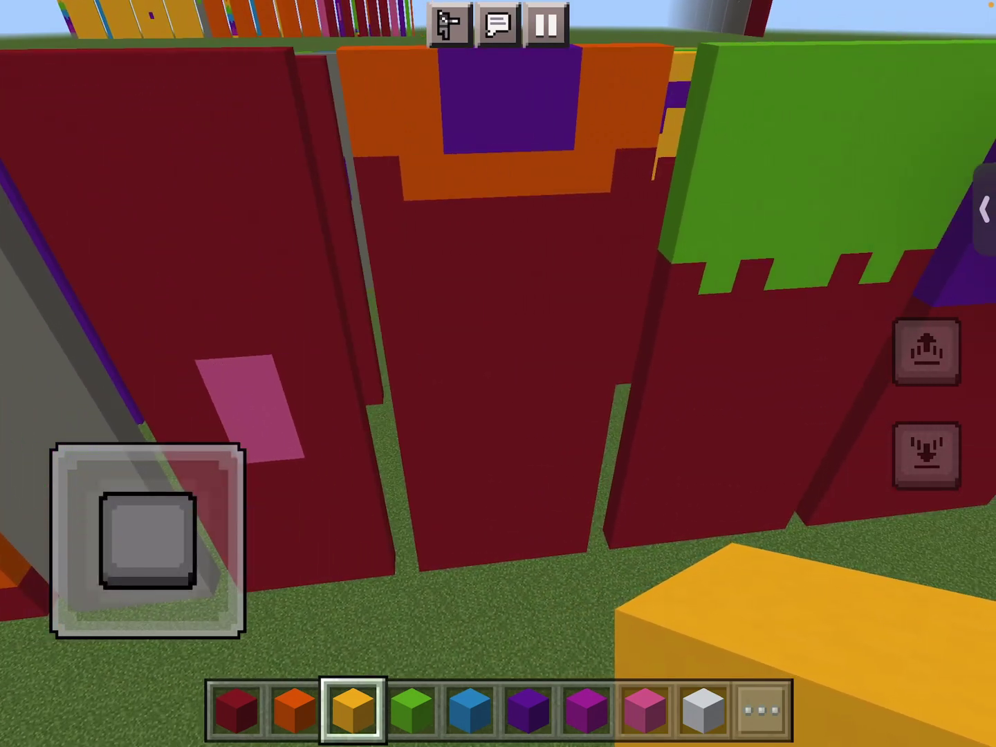
{"action": "left_click_drag", "start_coordinate": [148, 540], "coordinate": [245, 527]}
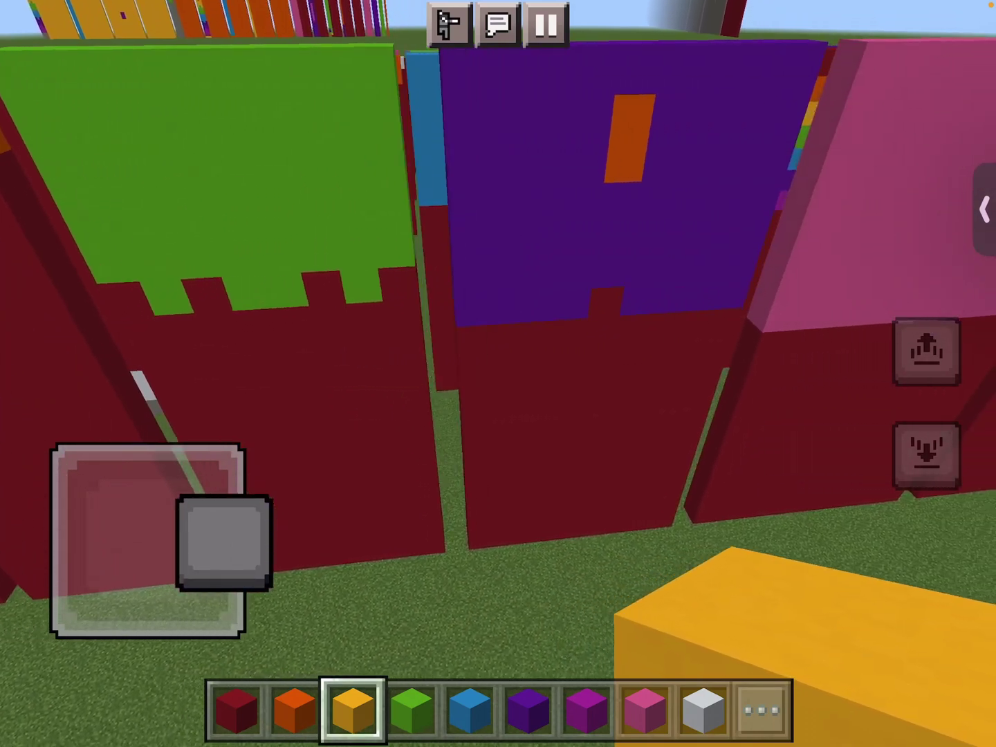
{"action": "left_click_drag", "start_coordinate": [212, 541], "coordinate": [223, 541]}
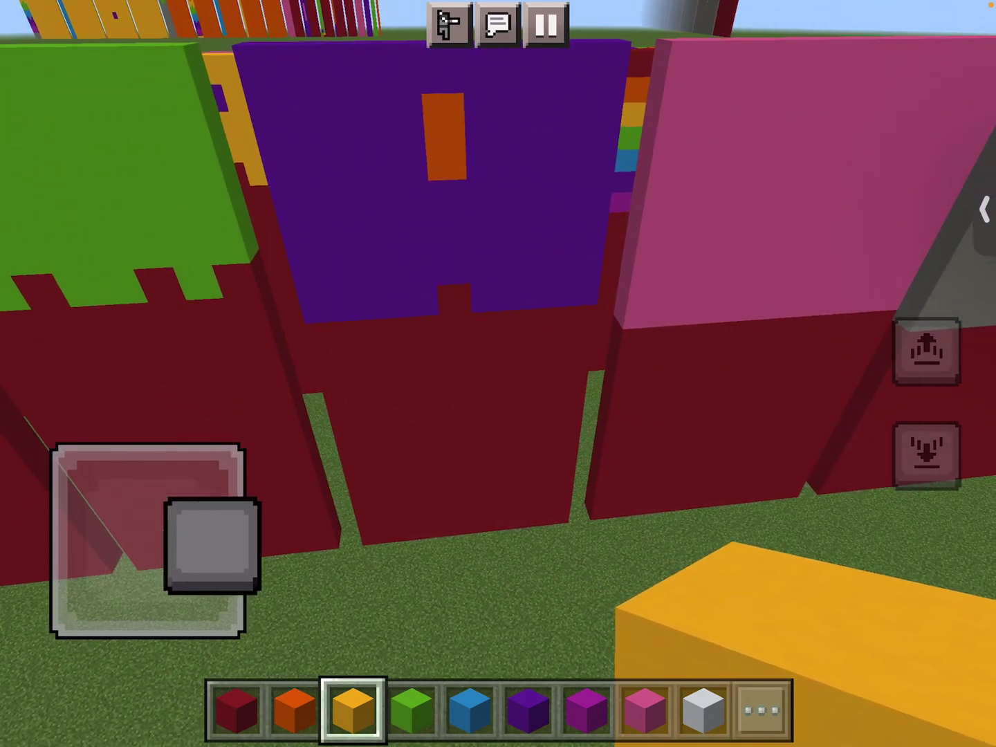
{"action": "mouse_move", "coordinate": [222, 544]}
{"action": "left_mouse_down"}
{"action": "mouse_move", "coordinate": [234, 534]}
{"action": "mouse_move", "coordinate": [226, 537]}
{"action": "left_mouse_up"}
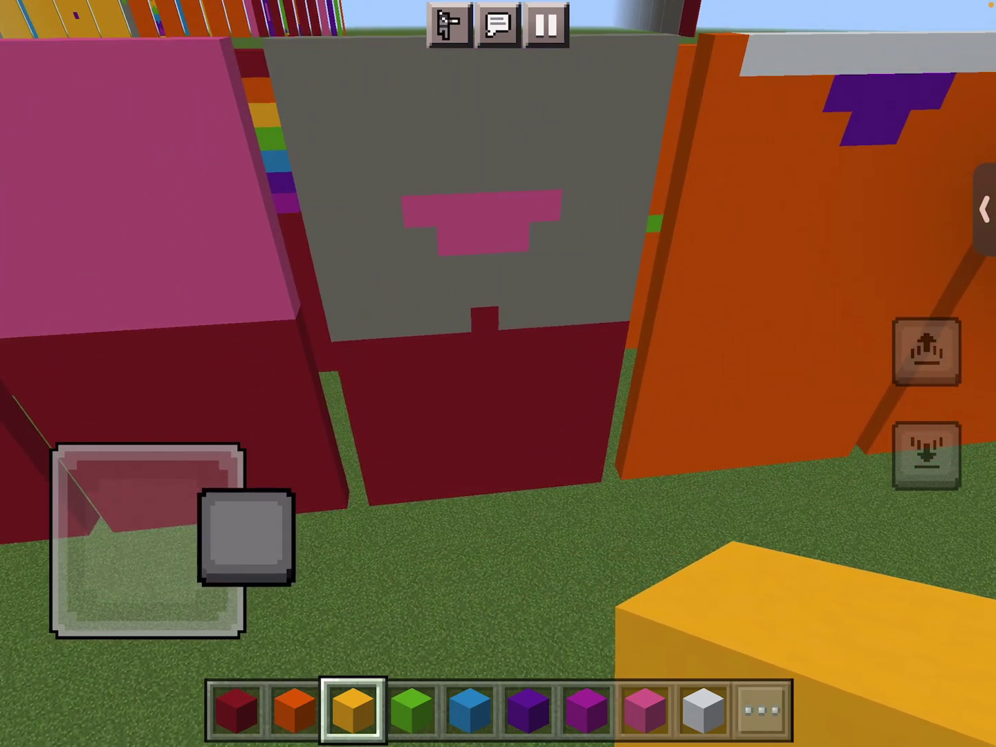
{"action": "left_click_drag", "start_coordinate": [246, 537], "coordinate": [246, 536]}
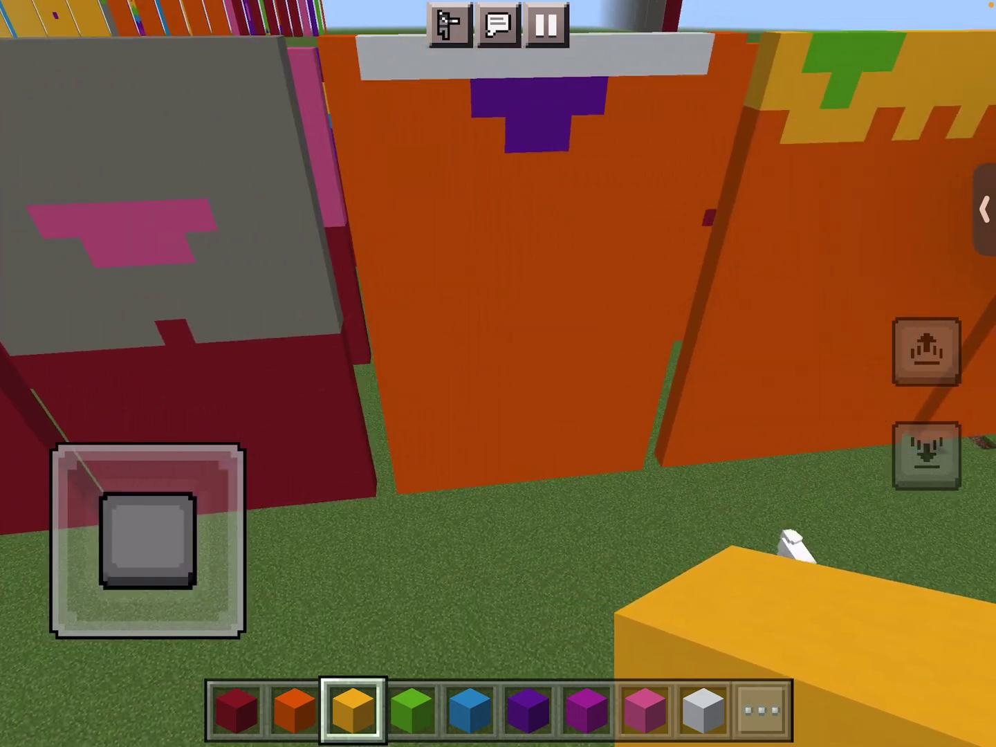
Continue right past the orange statues with blue, rainbow and pink tops.
{"action": "left_click_drag", "start_coordinate": [147, 540], "coordinate": [222, 495]}
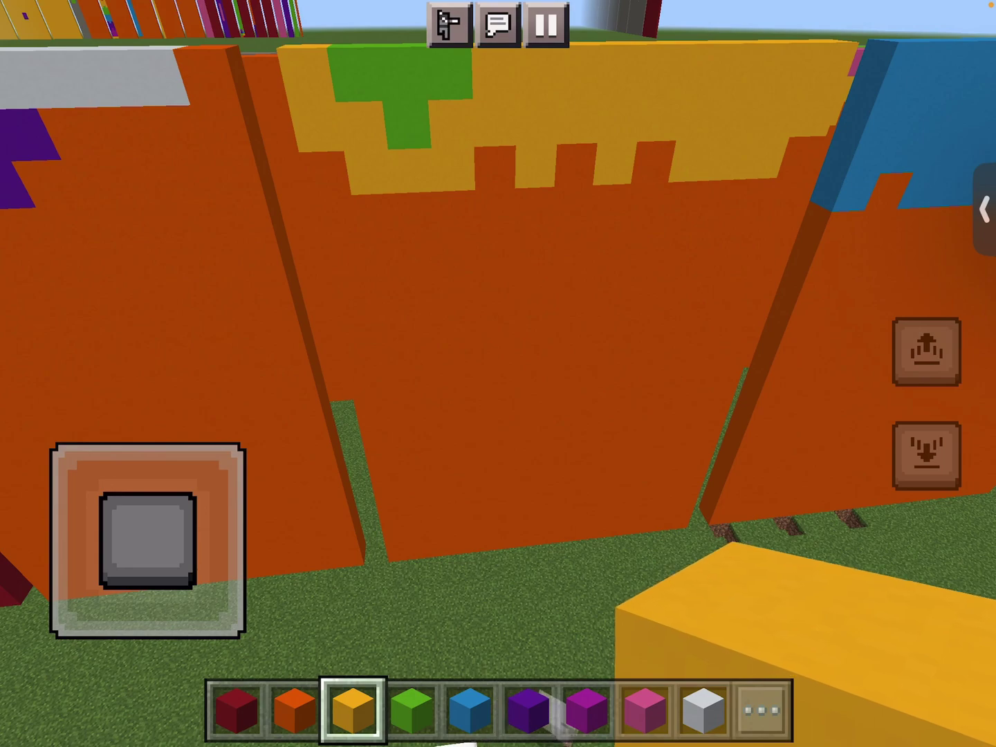
{"action": "left_click_drag", "start_coordinate": [185, 507], "coordinate": [200, 594]}
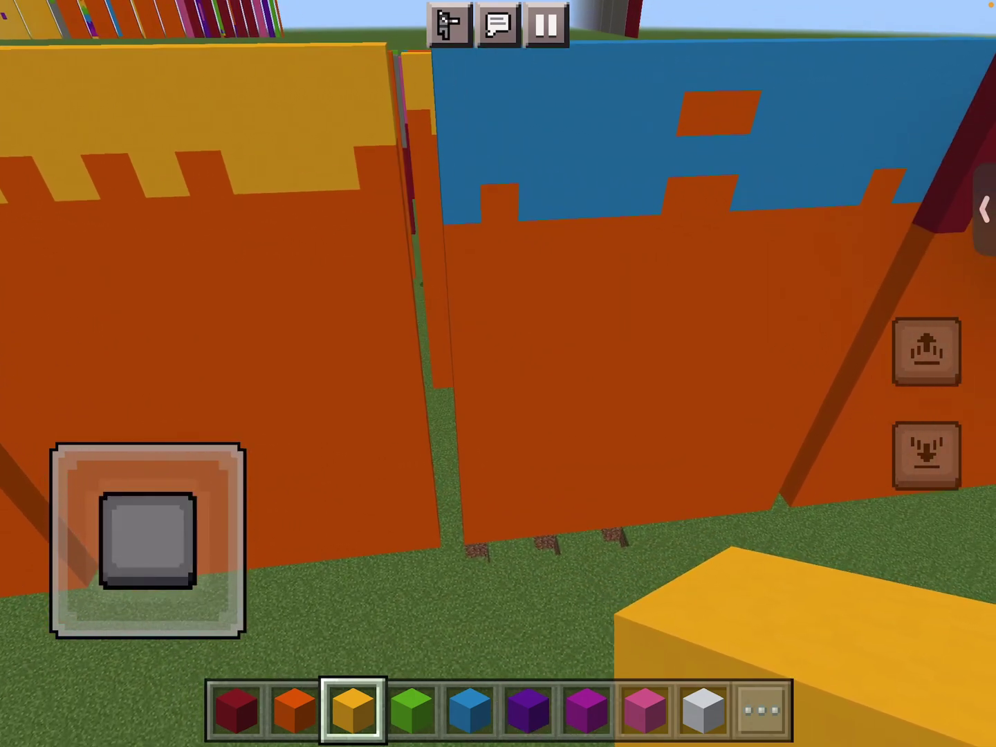
{"action": "left_click_drag", "start_coordinate": [232, 511], "coordinate": [222, 547]}
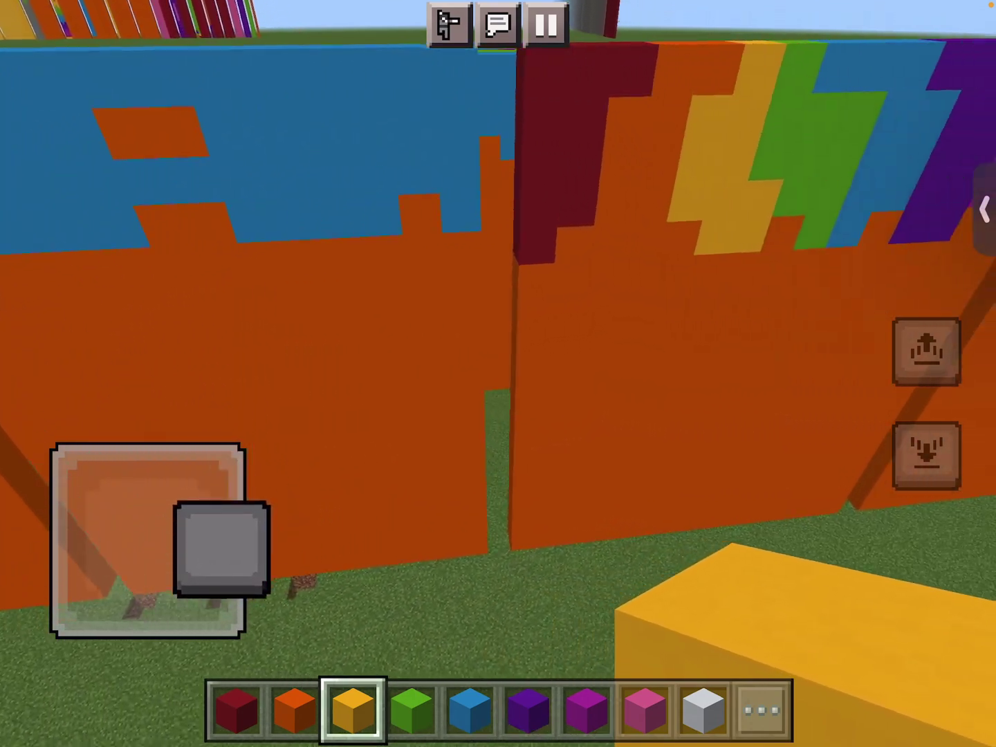
{"action": "mouse_move", "coordinate": [148, 539]}
{"action": "left_mouse_down"}
{"action": "mouse_move", "coordinate": [226, 532]}
{"action": "mouse_move", "coordinate": [223, 543]}
{"action": "mouse_move", "coordinate": [82, 549]}
{"action": "left_mouse_up"}
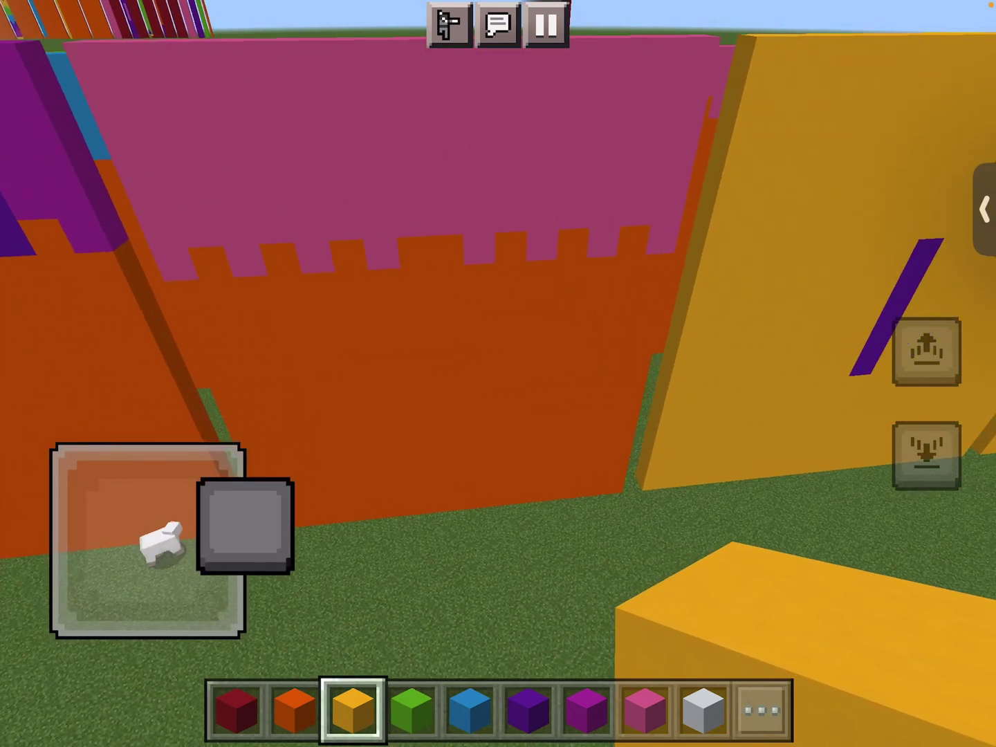
Move right along the yellow statues to the green- and purple-topped ones and rise up.
{"action": "left_click_drag", "start_coordinate": [237, 523], "coordinate": [238, 525]}
{"action": "left_click_drag", "start_coordinate": [181, 548], "coordinate": [234, 554]}
{"action": "mouse_move", "coordinate": [148, 540]}
{"action": "left_mouse_down"}
{"action": "mouse_move", "coordinate": [246, 549]}
{"action": "mouse_move", "coordinate": [194, 471]}
{"action": "left_mouse_up"}
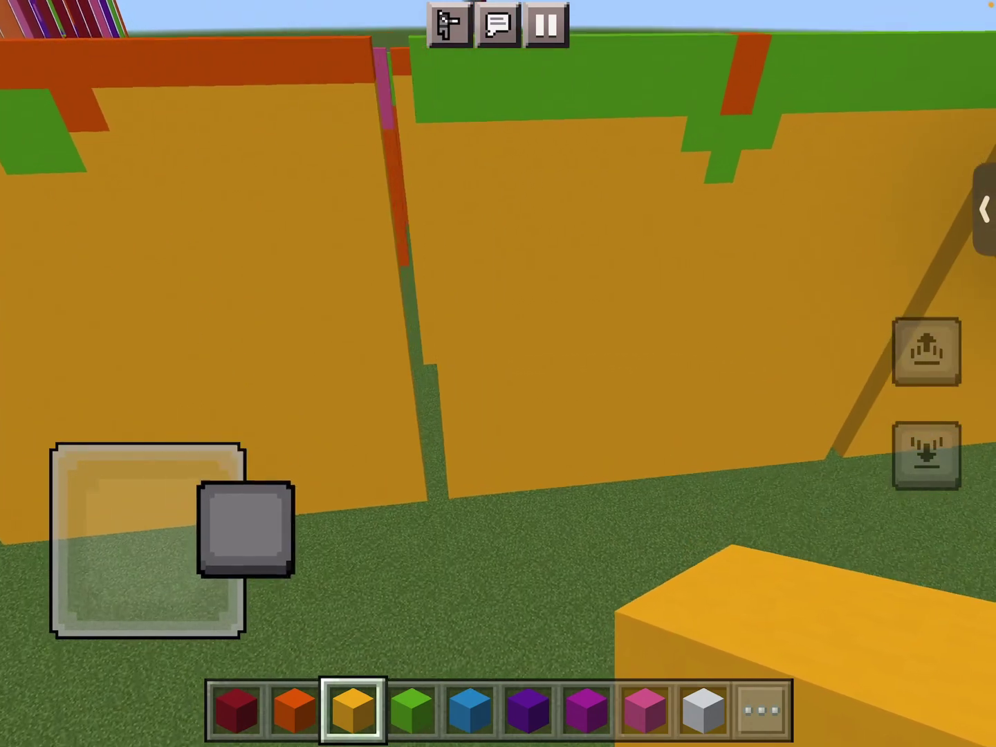
{"action": "left_click_drag", "start_coordinate": [246, 530], "coordinate": [246, 529]}
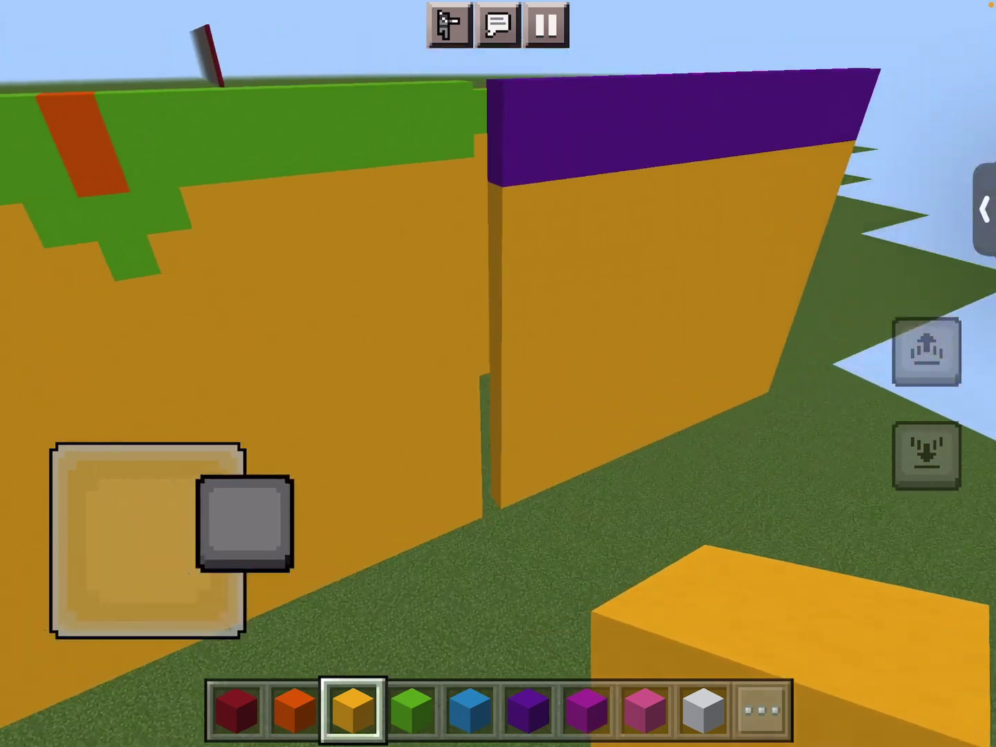
{"action": "left_click_drag", "start_coordinate": [811, 444], "coordinate": [796, 457]}
{"action": "left_click_drag", "start_coordinate": [246, 526], "coordinate": [246, 526]}
{"action": "left_click", "coordinate": [926, 350]}
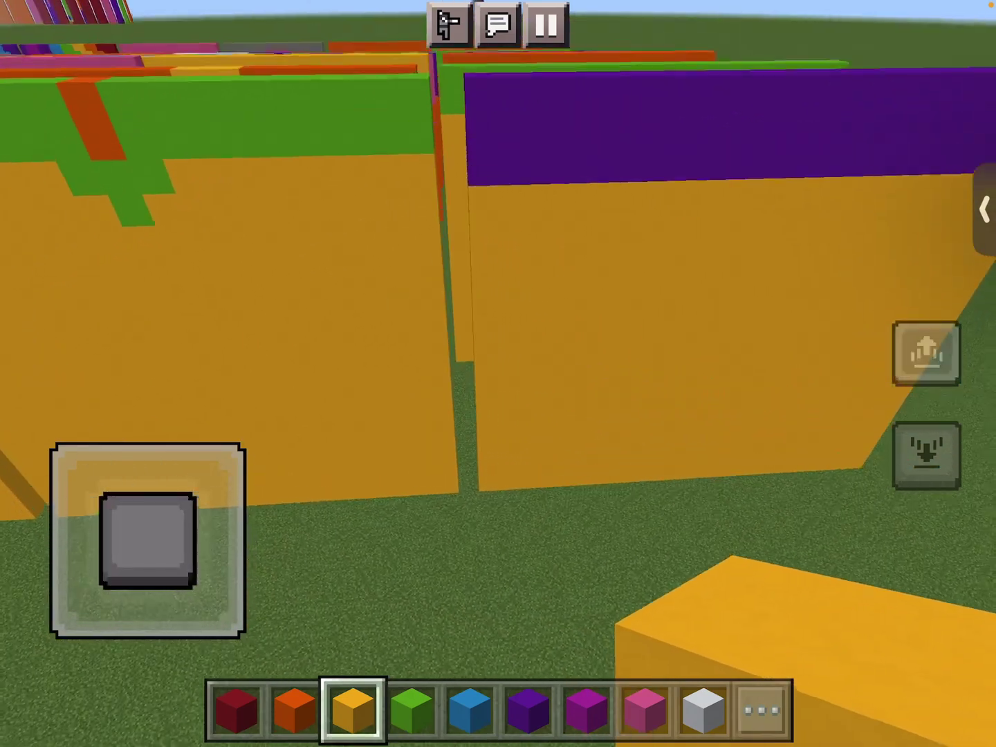
Rise, turn down the row and walk toward the coloured pillars, centring them in view.
{"action": "left_click_drag", "start_coordinate": [148, 540], "coordinate": [164, 443]}
{"action": "mouse_move", "coordinate": [818, 334]}
{"action": "left_mouse_down"}
{"action": "mouse_move", "coordinate": [771, 344]}
{"action": "mouse_move", "coordinate": [789, 344]}
{"action": "left_mouse_up"}
{"action": "mouse_move", "coordinate": [164, 444]}
{"action": "left_mouse_down"}
{"action": "mouse_move", "coordinate": [145, 441]}
{"action": "mouse_move", "coordinate": [177, 446]}
{"action": "mouse_move", "coordinate": [140, 440]}
{"action": "left_mouse_up"}
{"action": "mouse_move", "coordinate": [845, 405]}
{"action": "left_mouse_down"}
{"action": "mouse_move", "coordinate": [845, 396]}
{"action": "mouse_move", "coordinate": [903, 385]}
{"action": "left_mouse_up"}
{"action": "left_click_drag", "start_coordinate": [114, 447], "coordinate": [114, 447]}
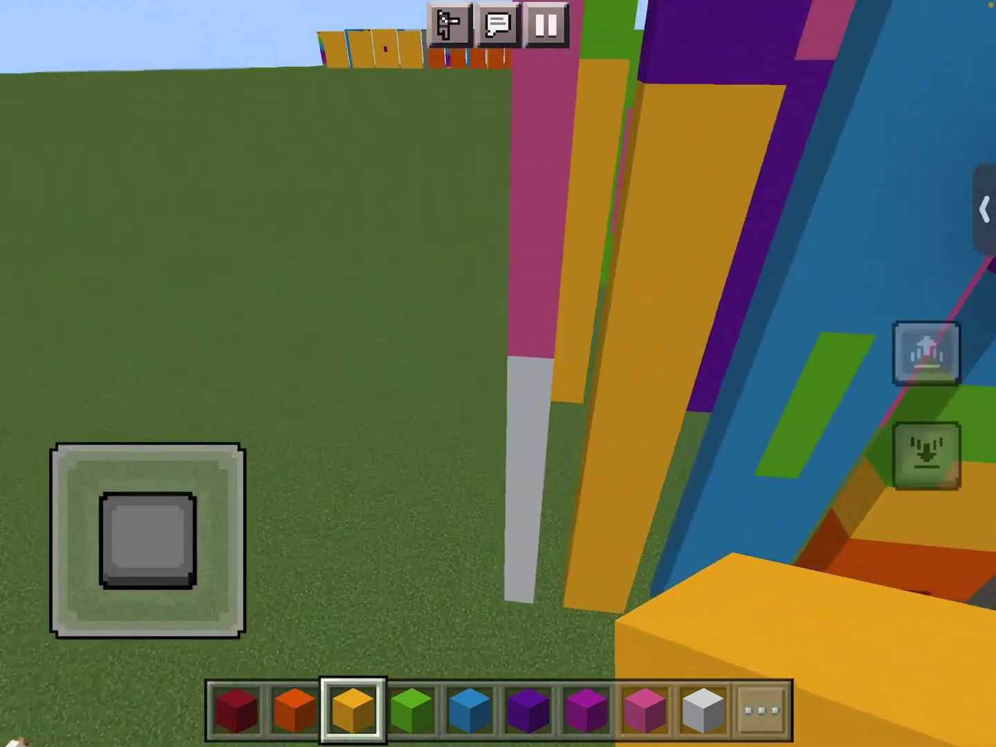
{"action": "left_click_drag", "start_coordinate": [160, 579], "coordinate": [161, 580]}
{"action": "left_click_drag", "start_coordinate": [895, 374], "coordinate": [825, 343]}
{"action": "left_click_drag", "start_coordinate": [148, 540], "coordinate": [226, 567]}
Walk up to the maroon-based statues and start strafing right along them.
{"action": "left_click_drag", "start_coordinate": [791, 319], "coordinate": [791, 318]}
{"action": "mouse_move", "coordinate": [148, 540]}
{"action": "left_mouse_down"}
{"action": "mouse_move", "coordinate": [225, 520]}
{"action": "mouse_move", "coordinate": [245, 549]}
{"action": "left_mouse_up"}
{"action": "left_click_drag", "start_coordinate": [779, 352], "coordinate": [778, 352]}
{"action": "mouse_move", "coordinate": [148, 539]}
{"action": "left_mouse_down"}
{"action": "mouse_move", "coordinate": [239, 561]}
{"action": "mouse_move", "coordinate": [148, 540]}
{"action": "left_mouse_up"}
{"action": "left_click_drag", "start_coordinate": [794, 381], "coordinate": [794, 381]}
{"action": "left_click_drag", "start_coordinate": [147, 539], "coordinate": [244, 536]}
{"action": "left_click_drag", "start_coordinate": [794, 382], "coordinate": [778, 374]}
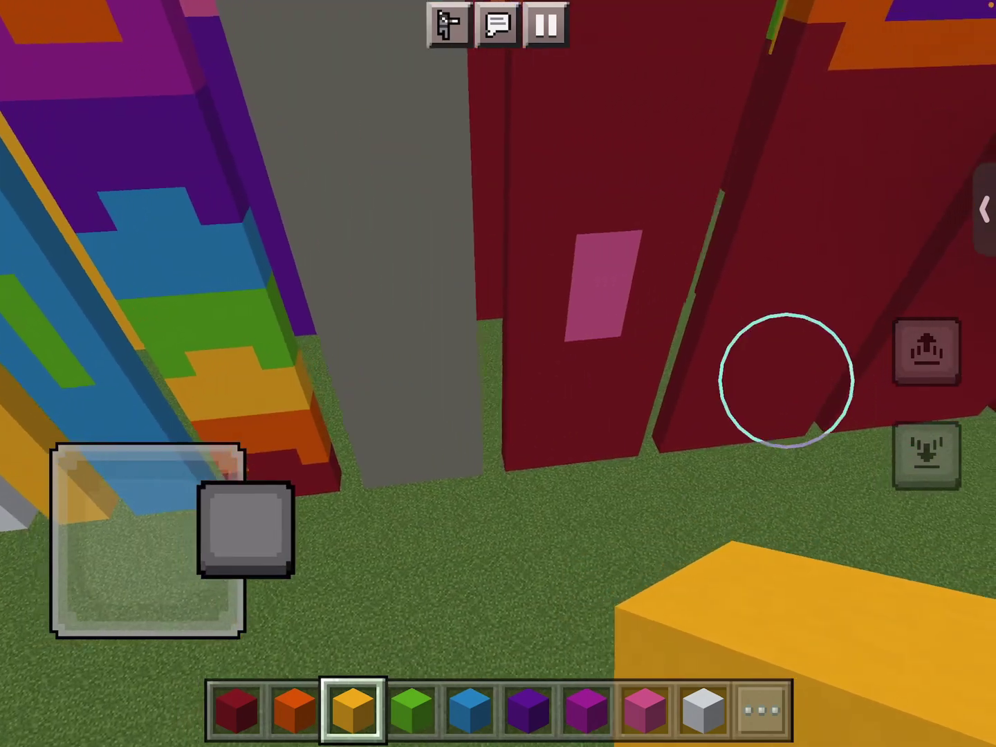
{"action": "left_click_drag", "start_coordinate": [244, 536], "coordinate": [148, 540]}
{"action": "left_click_drag", "start_coordinate": [778, 373], "coordinate": [778, 352]}
Keep moving sideways along the maroon-based statues past the pink ones.
{"action": "mouse_move", "coordinate": [148, 540]}
{"action": "left_mouse_down"}
{"action": "mouse_move", "coordinate": [200, 525]}
{"action": "mouse_move", "coordinate": [227, 538]}
{"action": "mouse_move", "coordinate": [227, 552]}
{"action": "left_mouse_up"}
{"action": "left_click_drag", "start_coordinate": [807, 378], "coordinate": [806, 378]}
{"action": "mouse_move", "coordinate": [226, 552]}
{"action": "left_mouse_down"}
{"action": "mouse_move", "coordinate": [147, 540]}
{"action": "mouse_move", "coordinate": [222, 529]}
{"action": "mouse_move", "coordinate": [215, 534]}
{"action": "left_mouse_up"}
{"action": "left_click_drag", "start_coordinate": [700, 448], "coordinate": [701, 449]}
{"action": "left_click_drag", "start_coordinate": [215, 533], "coordinate": [148, 540]}
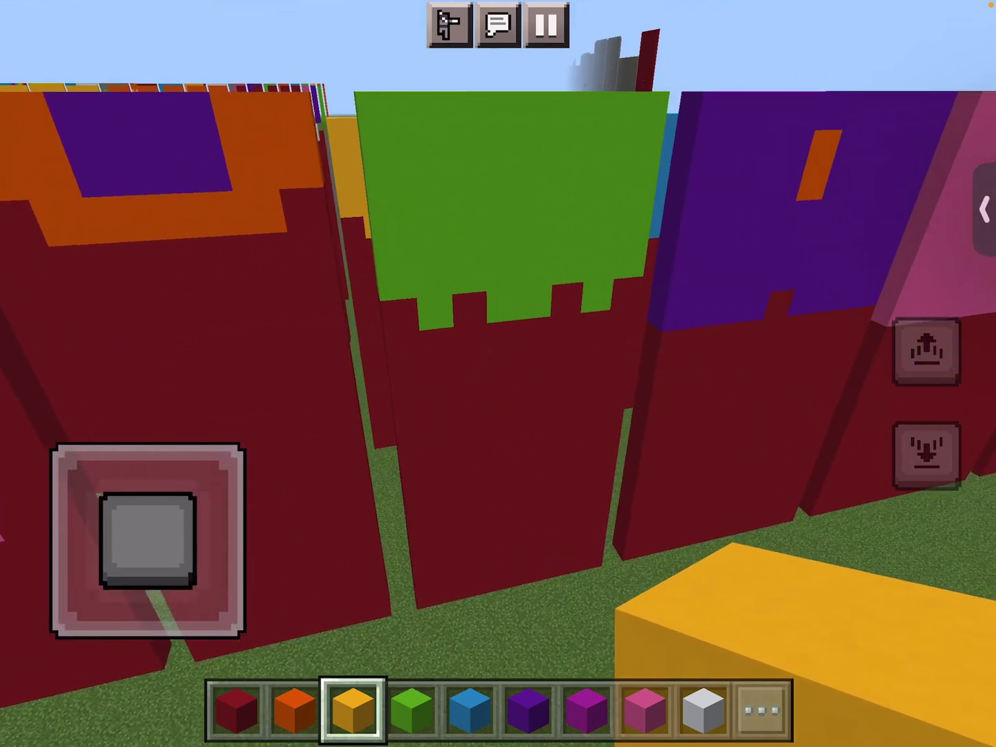
{"action": "mouse_move", "coordinate": [207, 557]}
{"action": "left_mouse_down"}
{"action": "mouse_move", "coordinate": [223, 538]}
{"action": "mouse_move", "coordinate": [205, 490]}
{"action": "mouse_move", "coordinate": [148, 540]}
{"action": "left_mouse_up"}
Fly up to glimpse the rows behind, come back down and step into the gap by the orange statues.
{"action": "left_click_drag", "start_coordinate": [925, 350], "coordinate": [926, 350]}
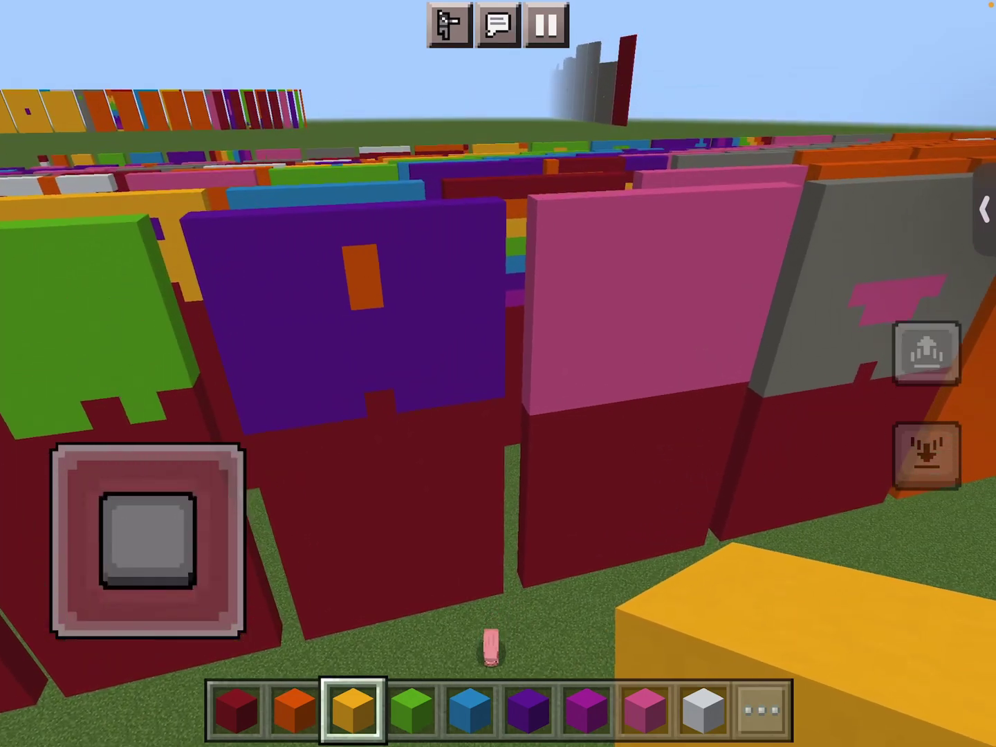
{"action": "left_click_drag", "start_coordinate": [939, 418], "coordinate": [938, 419]}
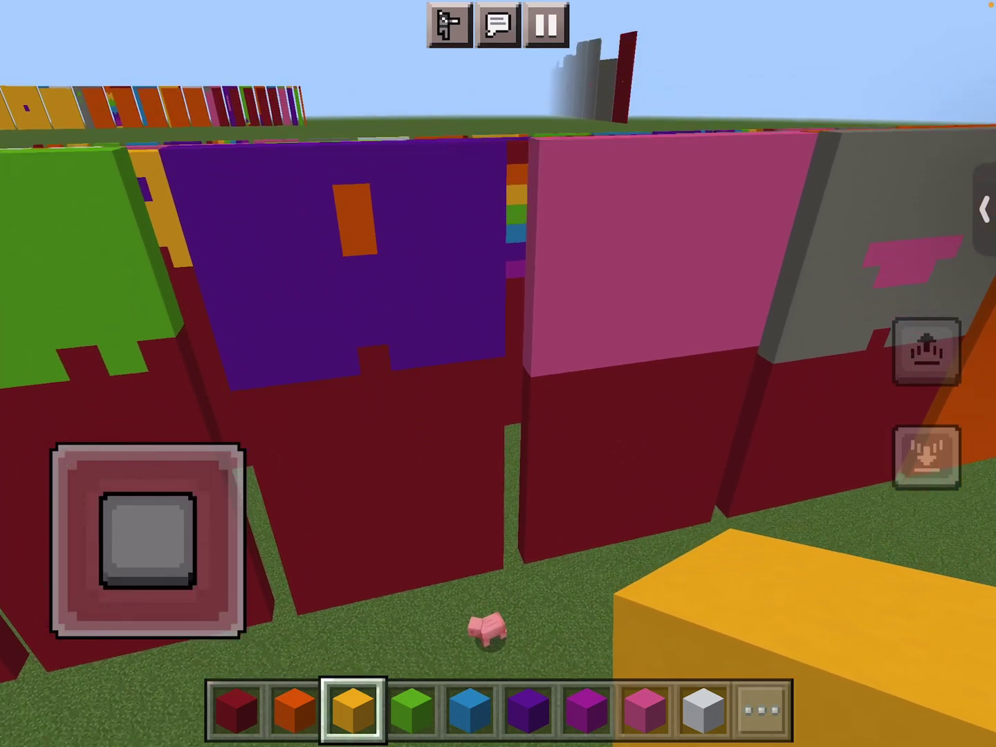
{"action": "mouse_move", "coordinate": [147, 540]}
{"action": "left_mouse_down"}
{"action": "mouse_move", "coordinate": [233, 516]}
{"action": "mouse_move", "coordinate": [241, 539]}
{"action": "left_mouse_up"}
{"action": "left_click_drag", "start_coordinate": [789, 471], "coordinate": [789, 472]}
{"action": "left_click_drag", "start_coordinate": [241, 538], "coordinate": [148, 540]}
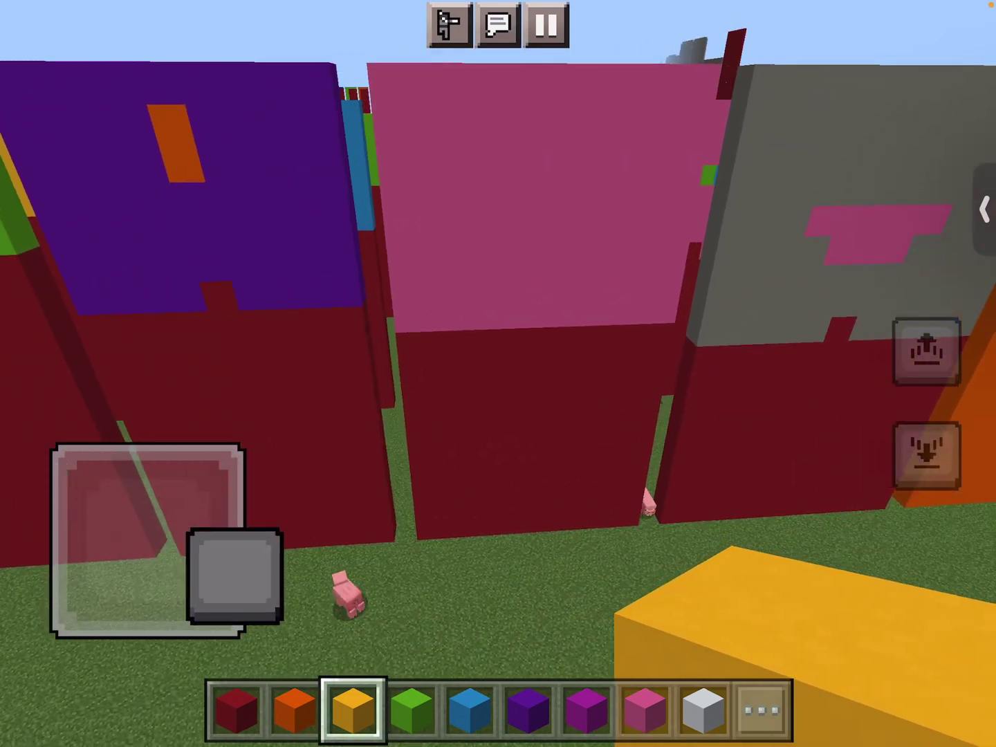
{"action": "left_click_drag", "start_coordinate": [240, 576], "coordinate": [228, 543]}
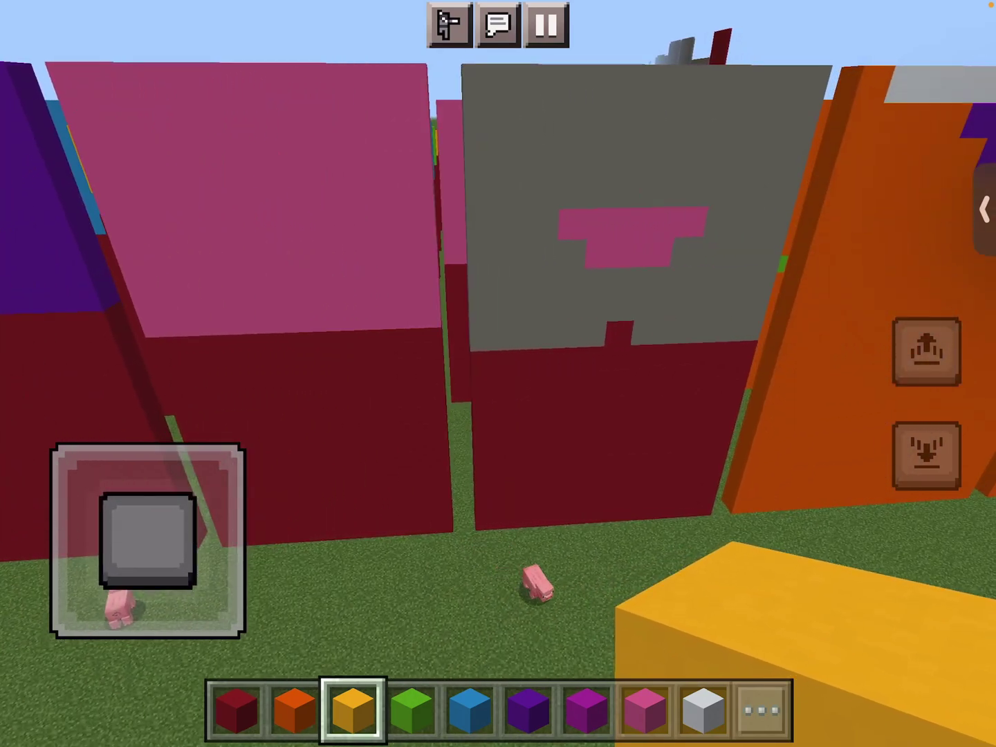
{"action": "mouse_move", "coordinate": [147, 540]}
{"action": "left_mouse_down"}
{"action": "mouse_move", "coordinate": [241, 565]}
{"action": "mouse_move", "coordinate": [195, 454]}
{"action": "mouse_move", "coordinate": [74, 471]}
{"action": "mouse_move", "coordinate": [52, 512]}
{"action": "mouse_move", "coordinate": [191, 451]}
{"action": "mouse_move", "coordinate": [245, 555]}
{"action": "mouse_move", "coordinate": [244, 545]}
{"action": "mouse_move", "coordinate": [148, 538]}
{"action": "mouse_move", "coordinate": [245, 556]}
{"action": "mouse_move", "coordinate": [148, 541]}
{"action": "left_mouse_up"}
Walk through the gap and turn to face the row of orange statues with striped tops.
{"action": "mouse_move", "coordinate": [221, 564]}
{"action": "left_mouse_down"}
{"action": "mouse_move", "coordinate": [244, 557]}
{"action": "mouse_move", "coordinate": [133, 455]}
{"action": "mouse_move", "coordinate": [227, 488]}
{"action": "mouse_move", "coordinate": [244, 563]}
{"action": "mouse_move", "coordinate": [234, 534]}
{"action": "left_mouse_up"}
{"action": "left_click_drag", "start_coordinate": [750, 435], "coordinate": [768, 435]}
{"action": "left_click_drag", "start_coordinate": [234, 534], "coordinate": [198, 467]}
{"action": "left_click_drag", "start_coordinate": [767, 435], "coordinate": [706, 436]}
{"action": "left_click_drag", "start_coordinate": [197, 467], "coordinate": [147, 540]}
{"action": "left_click_drag", "start_coordinate": [706, 436], "coordinate": [686, 439]}
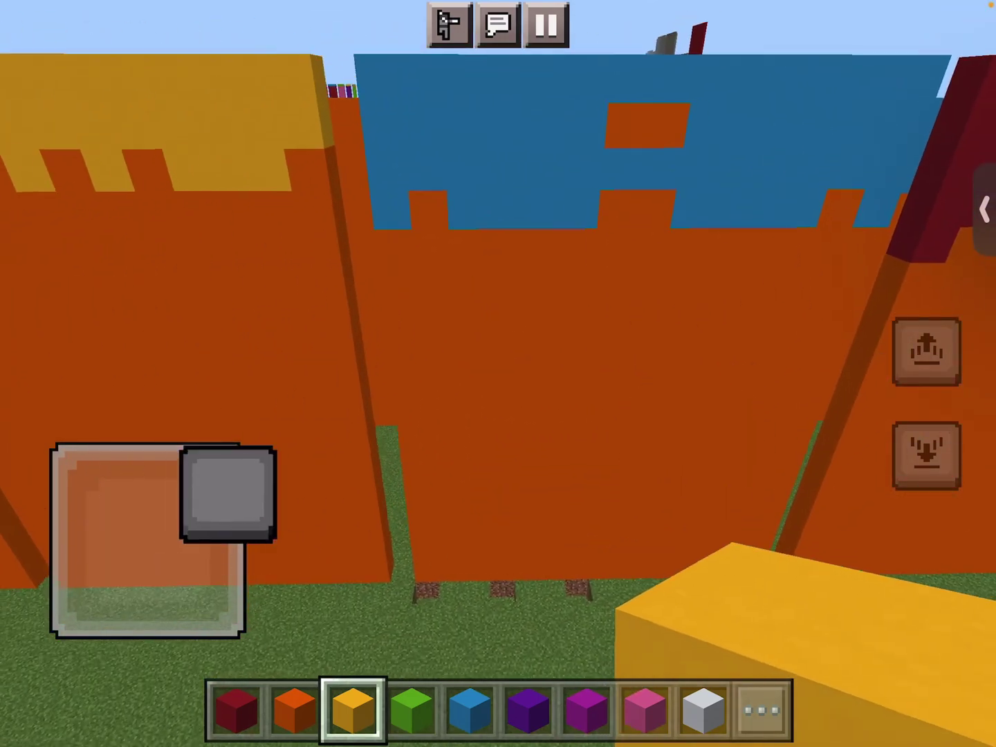
{"action": "mouse_move", "coordinate": [231, 494]}
{"action": "left_mouse_down"}
{"action": "mouse_move", "coordinate": [240, 518]}
{"action": "mouse_move", "coordinate": [205, 583]}
{"action": "mouse_move", "coordinate": [207, 532]}
{"action": "left_mouse_up"}
Strafe right along the orange statues, turning to face the pink-topped one straight on.
{"action": "left_click_drag", "start_coordinate": [147, 538], "coordinate": [227, 547]}
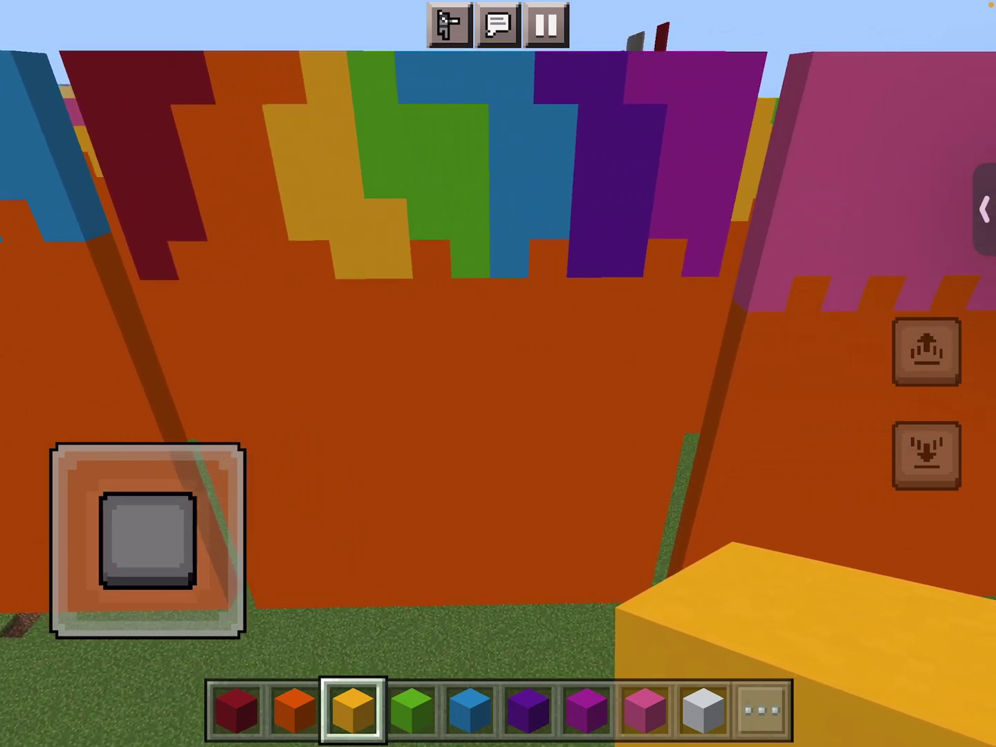
{"action": "left_click_drag", "start_coordinate": [147, 540], "coordinate": [229, 549]}
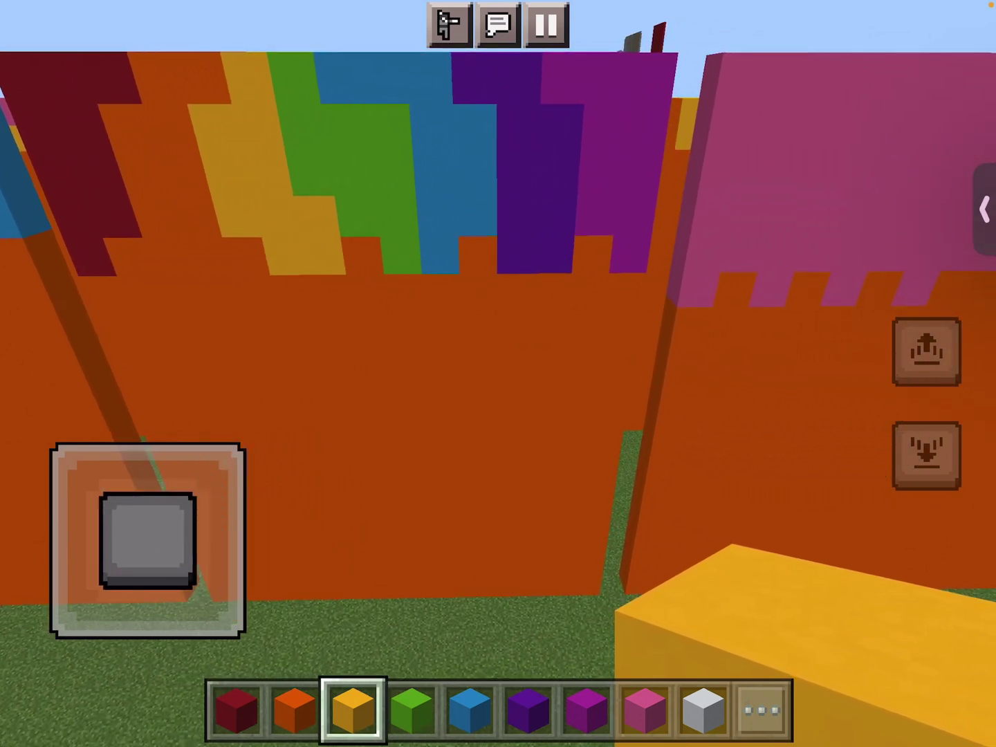
{"action": "left_click_drag", "start_coordinate": [237, 546], "coordinate": [236, 546]}
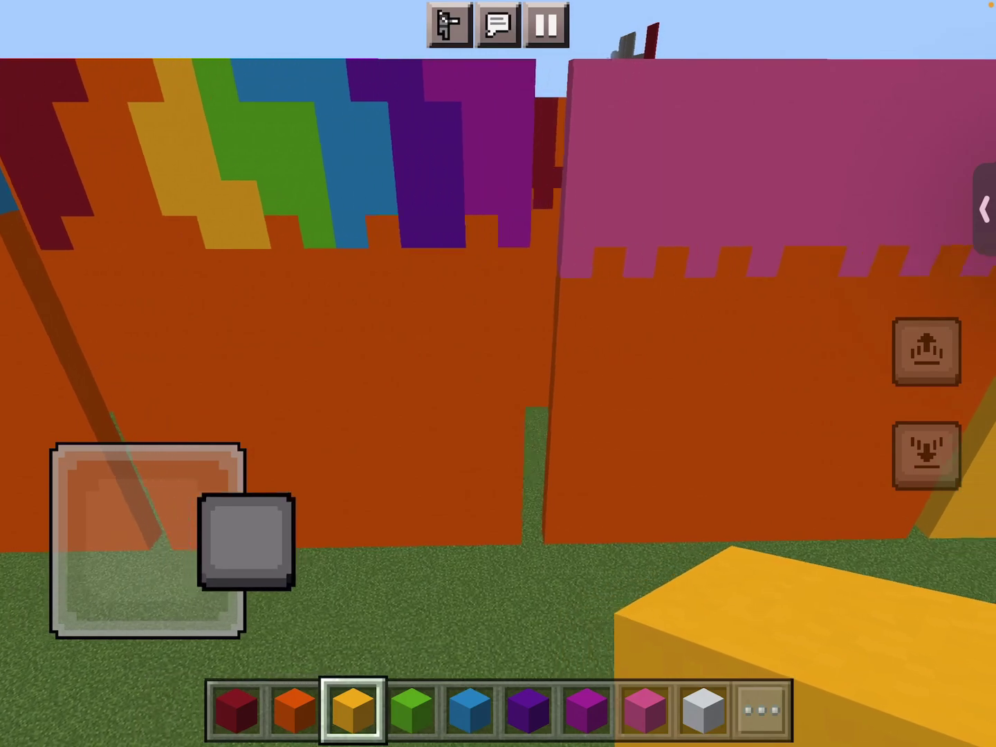
{"action": "mouse_move", "coordinate": [722, 485]}
{"action": "left_mouse_down"}
{"action": "mouse_move", "coordinate": [678, 490]}
{"action": "mouse_move", "coordinate": [746, 482]}
{"action": "left_mouse_up"}
{"action": "left_click_drag", "start_coordinate": [148, 539], "coordinate": [229, 498]}
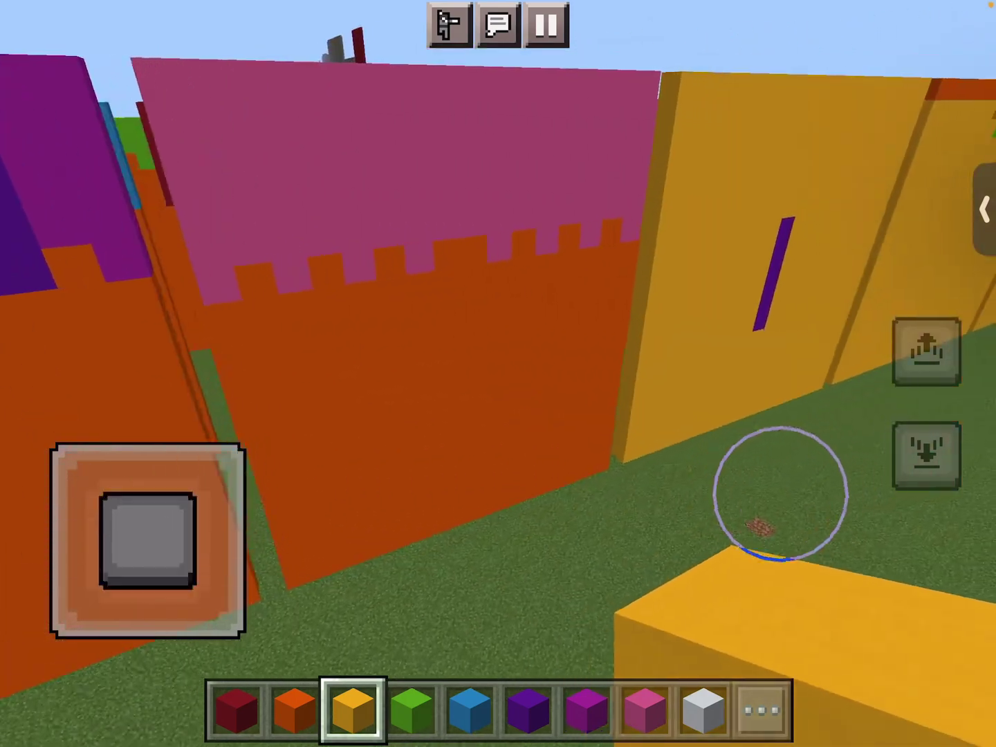
{"action": "left_click_drag", "start_coordinate": [746, 483], "coordinate": [728, 481]}
{"action": "left_click_drag", "start_coordinate": [818, 507], "coordinate": [801, 510]}
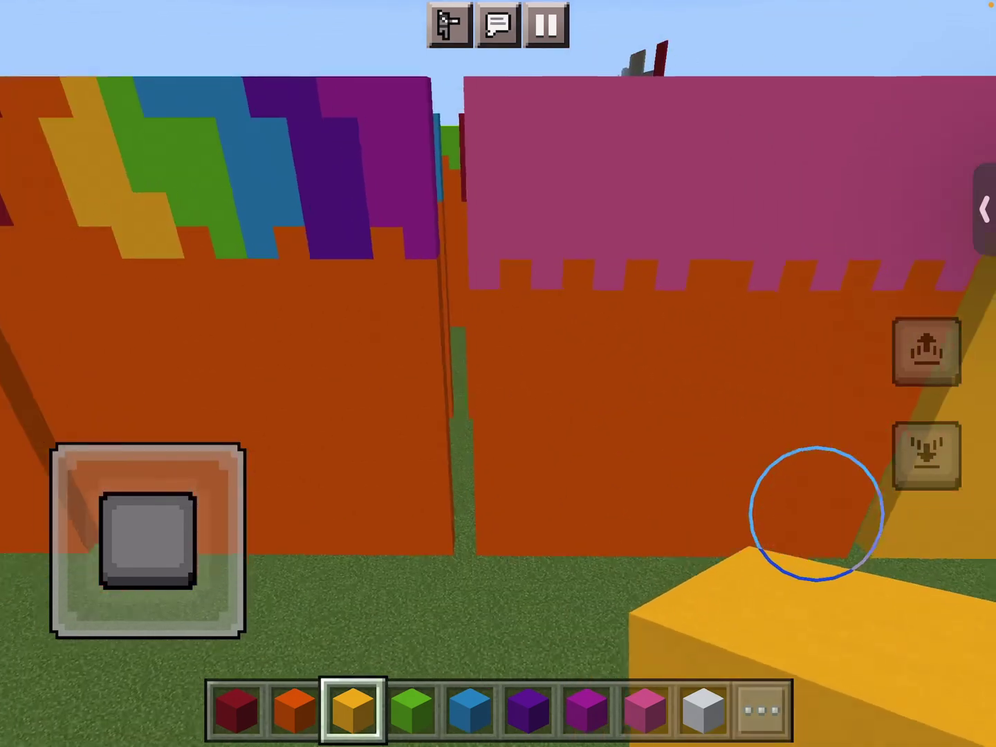
{"action": "left_click_drag", "start_coordinate": [768, 429], "coordinate": [789, 437]}
{"action": "left_click_drag", "start_coordinate": [147, 540], "coordinate": [240, 516]}
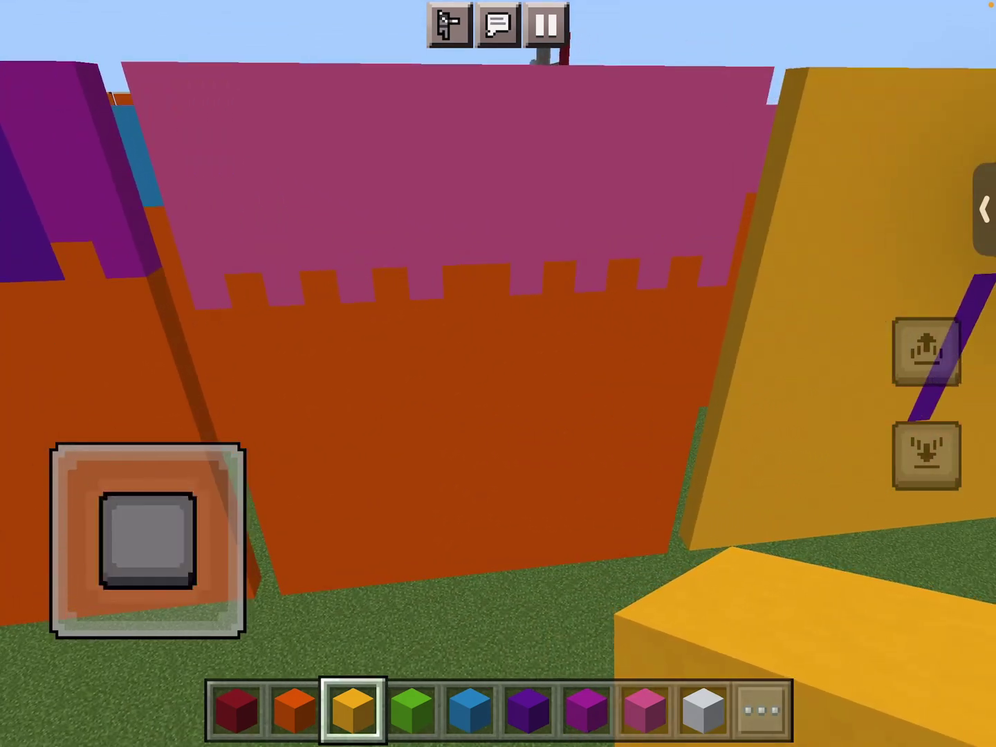
Move past the yellow statues to the green- and purple-topped ones, then back up to overlook the rows.
{"action": "left_click_drag", "start_coordinate": [146, 540], "coordinate": [246, 526]}
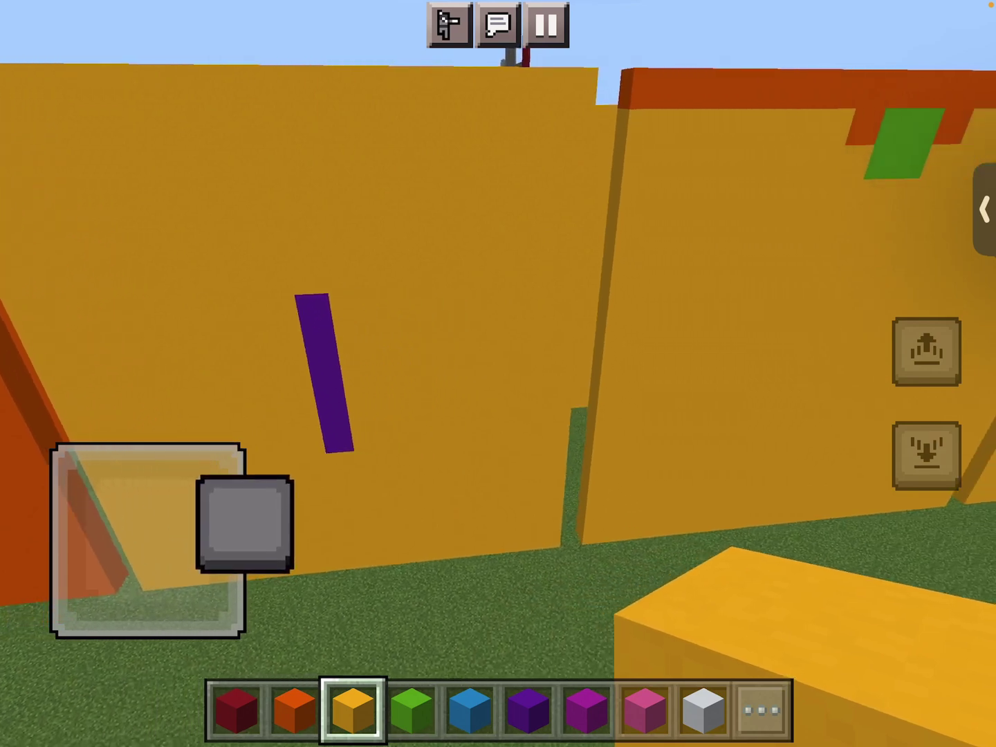
{"action": "left_click_drag", "start_coordinate": [219, 551], "coordinate": [242, 540]}
{"action": "left_click_drag", "start_coordinate": [148, 540], "coordinate": [245, 525]}
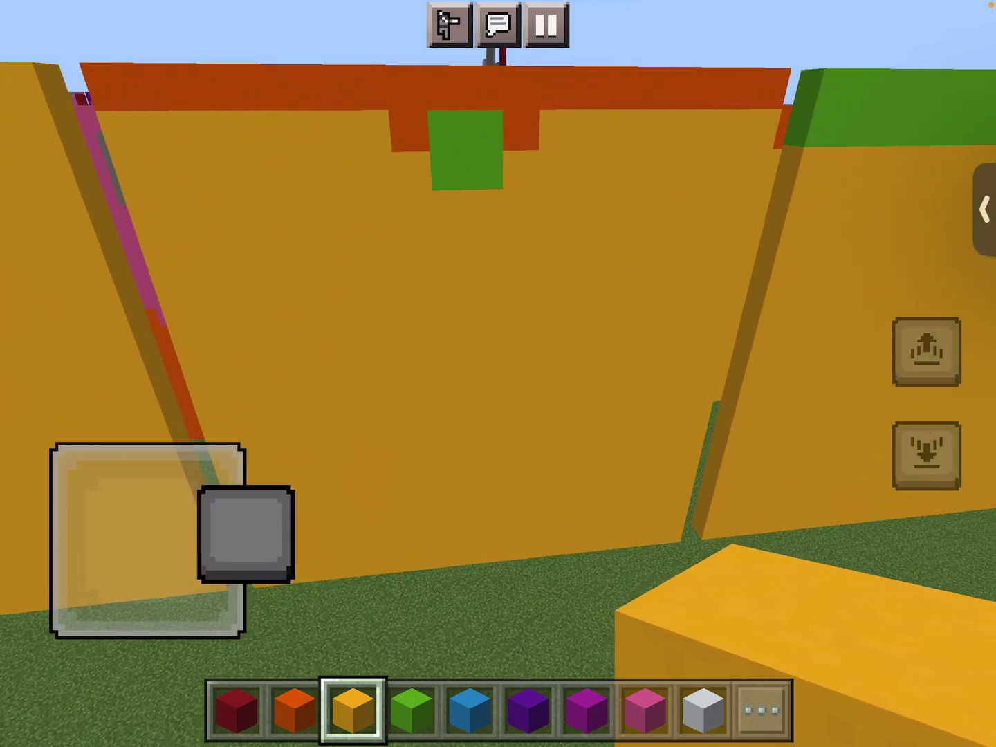
{"action": "left_click_drag", "start_coordinate": [245, 535], "coordinate": [245, 529]}
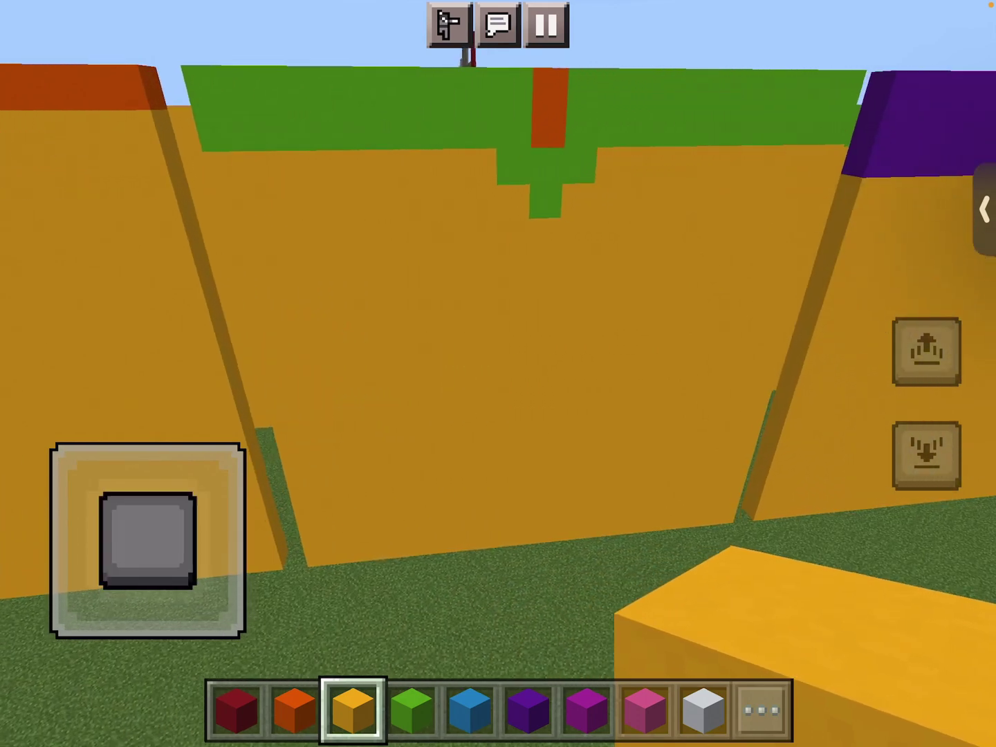
{"action": "left_click_drag", "start_coordinate": [148, 539], "coordinate": [241, 544]}
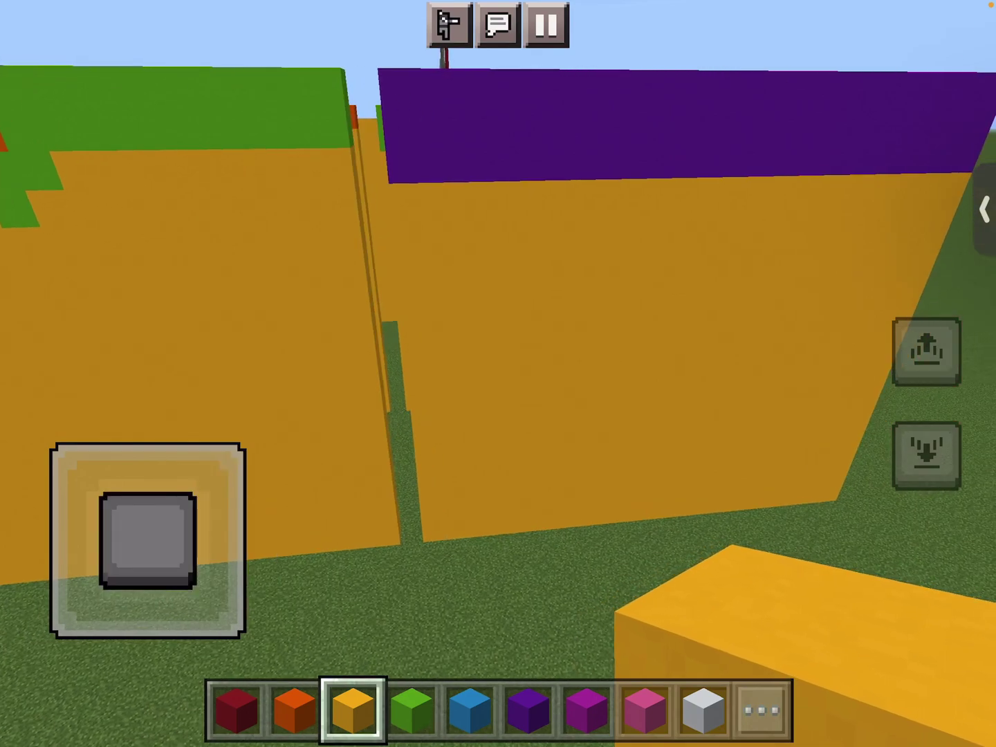
{"action": "mouse_move", "coordinate": [148, 540]}
{"action": "left_mouse_down"}
{"action": "mouse_move", "coordinate": [139, 570]}
{"action": "mouse_move", "coordinate": [170, 623]}
{"action": "mouse_move", "coordinate": [210, 583]}
{"action": "mouse_move", "coordinate": [263, 567]}
{"action": "mouse_move", "coordinate": [333, 567]}
{"action": "mouse_move", "coordinate": [409, 591]}
{"action": "mouse_move", "coordinate": [494, 525]}
{"action": "left_mouse_up"}
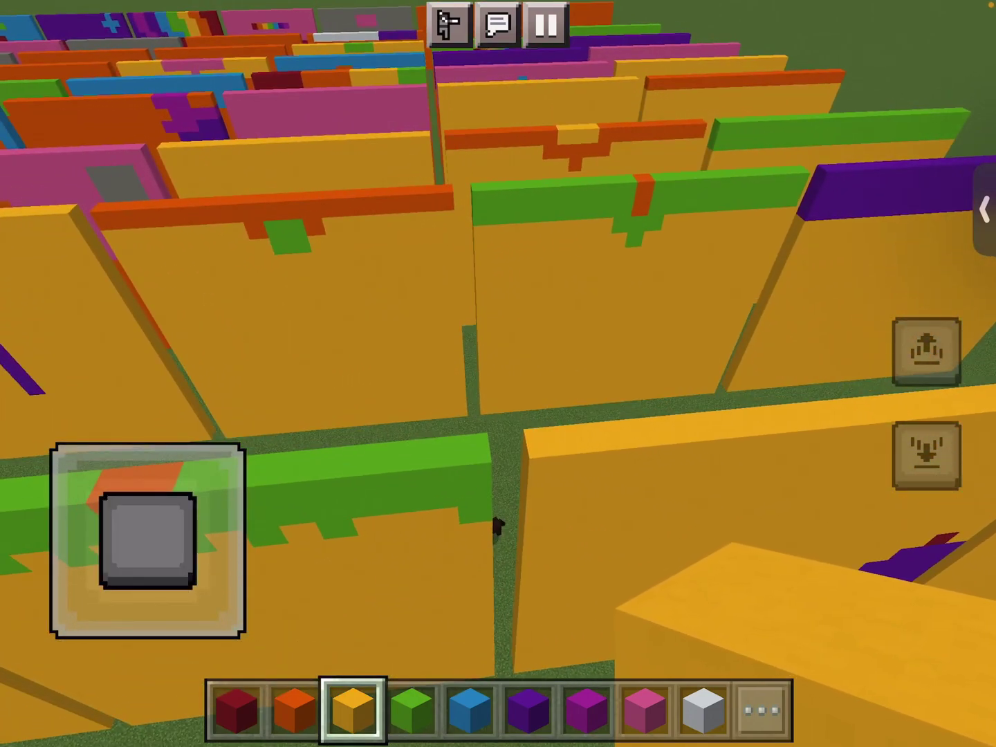